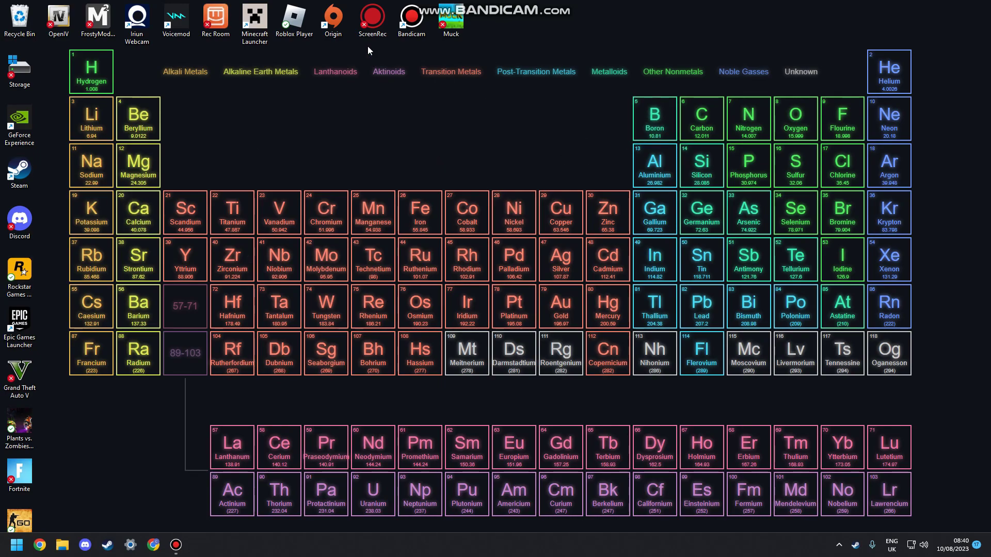
# - Launch Origin, see that it demands the EA App, and close it again
pyautogui.doubleClick(344, 23)
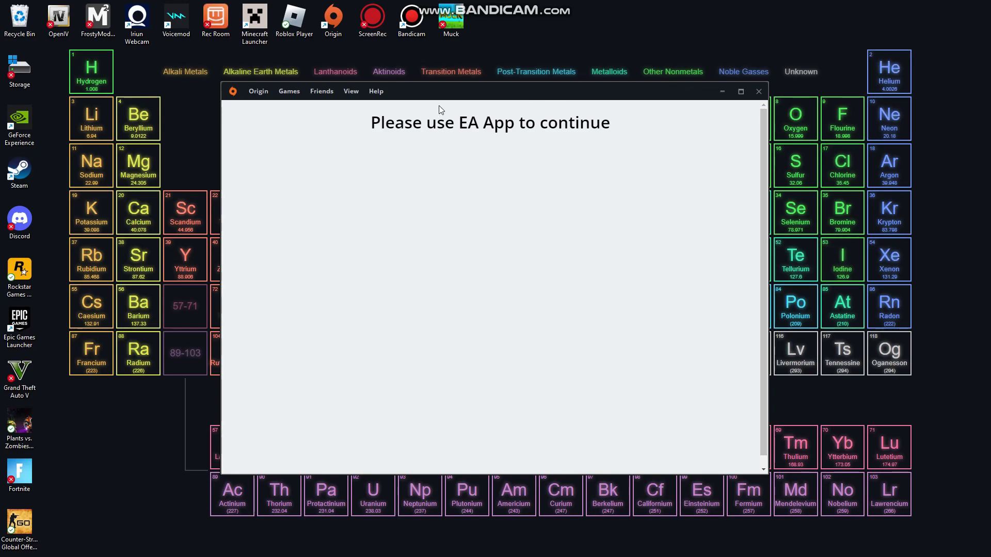
pyautogui.moveTo(375, 118); pyautogui.dragTo(612, 111)
pyautogui.click(565, 124)
pyautogui.moveTo(373, 122); pyautogui.dragTo(611, 120)
pyautogui.click(593, 122)
pyautogui.click(758, 92)
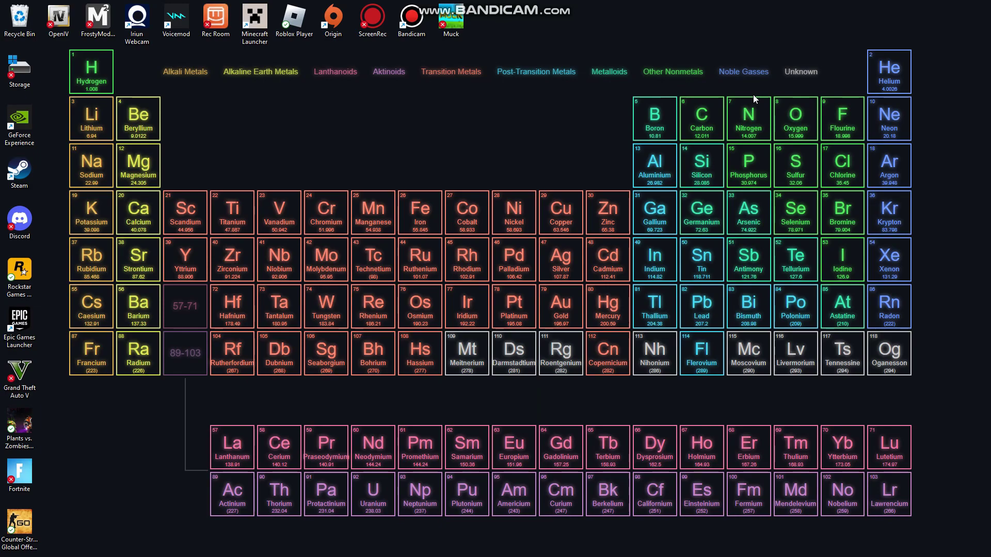
# - In Discord's #frosty-help, find and follow the Fuck_off_EA_App GitHub link
pyautogui.moveTo(93, 555)
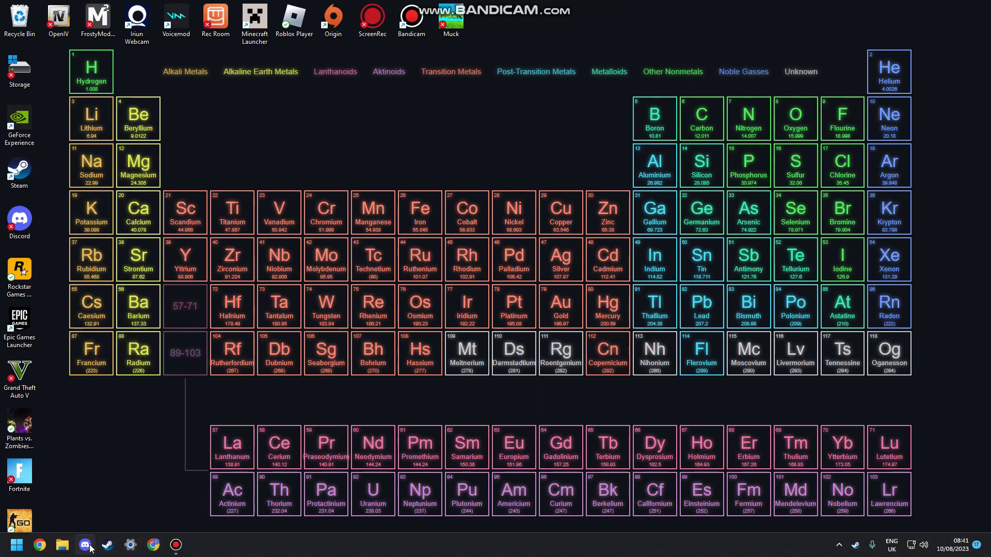
pyautogui.click(90, 548)
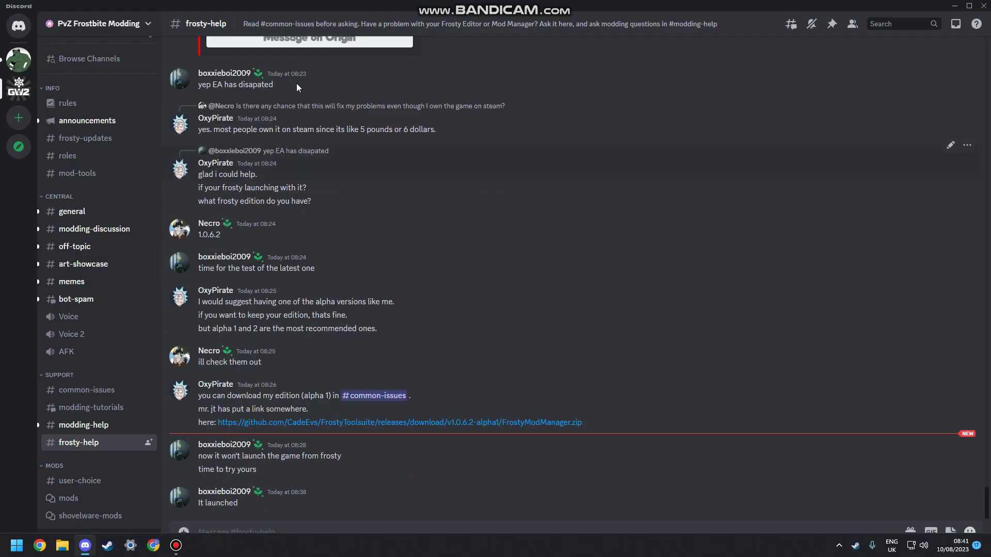
pyautogui.scroll(2, 149, 161)
pyautogui.scroll(4, 291, 320)
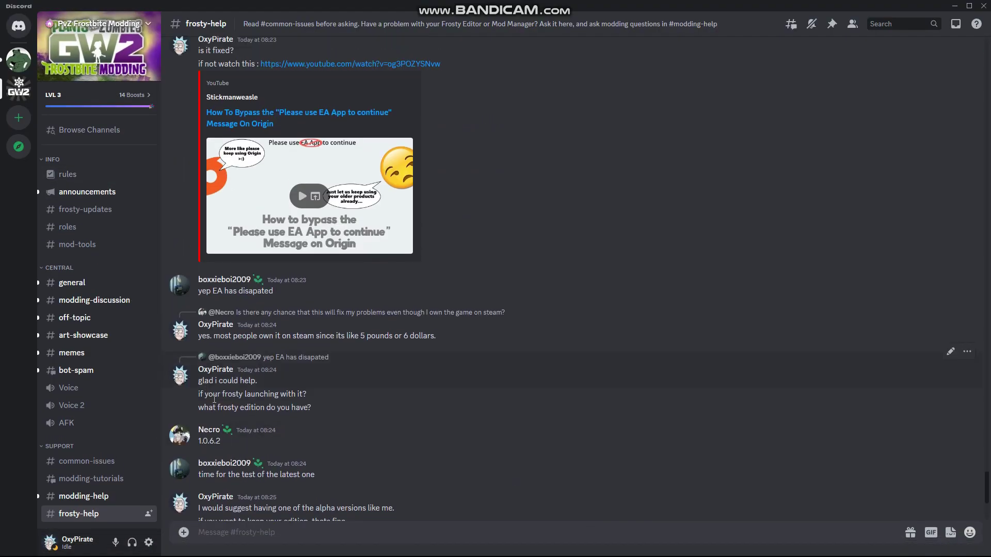
pyautogui.scroll(-3, 291, 320)
pyautogui.scroll(7, 320, 335)
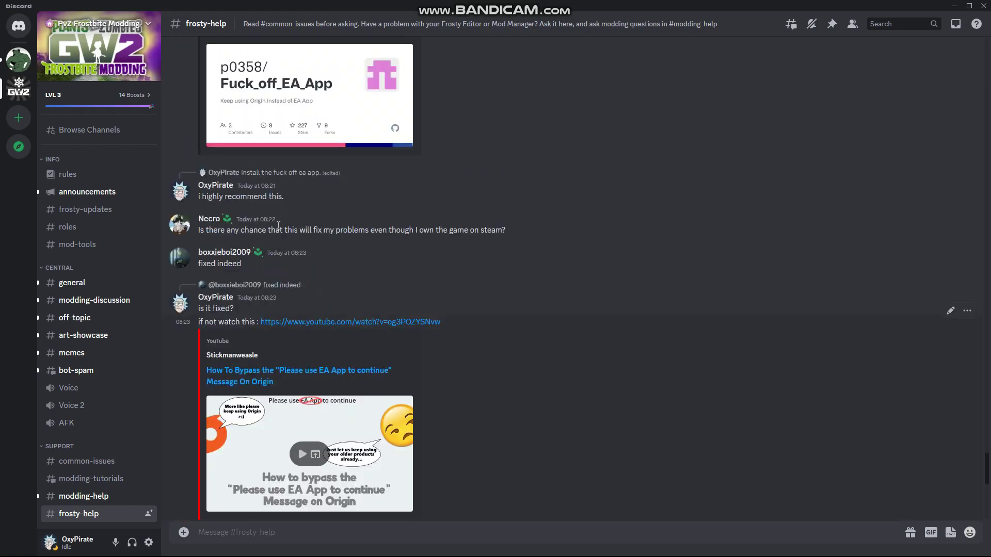
pyautogui.scroll(3, 367, 168)
pyautogui.scroll(2, 247, 170)
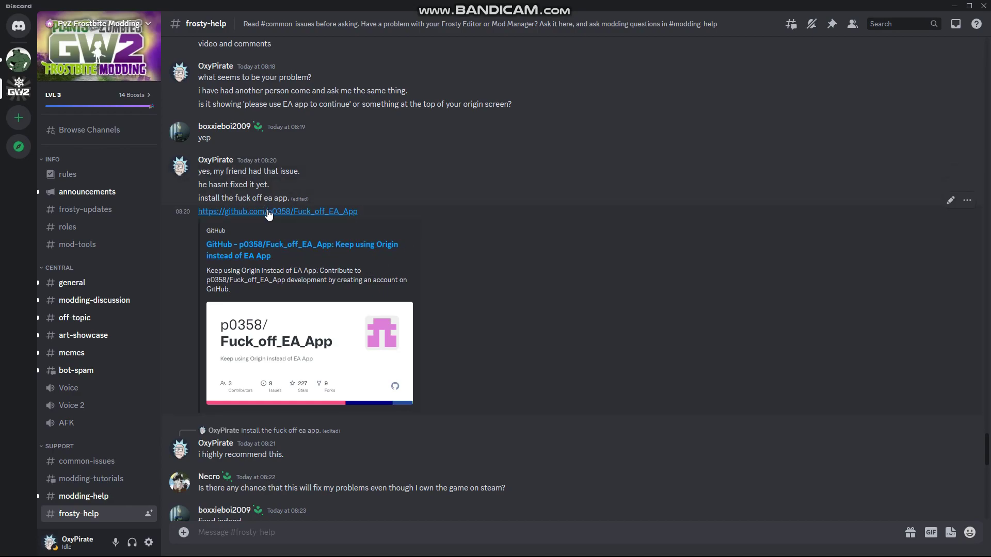
pyautogui.click(308, 215)
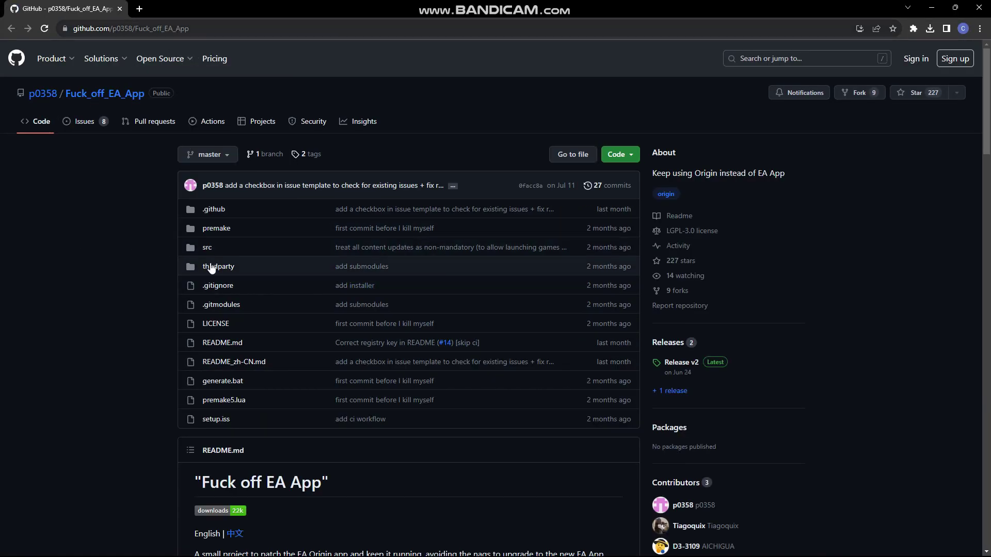
# - Download Fuck_off_EA_App_installer.exe from the README, run it, and close Chrome
pyautogui.scroll(-9, 137, 348)
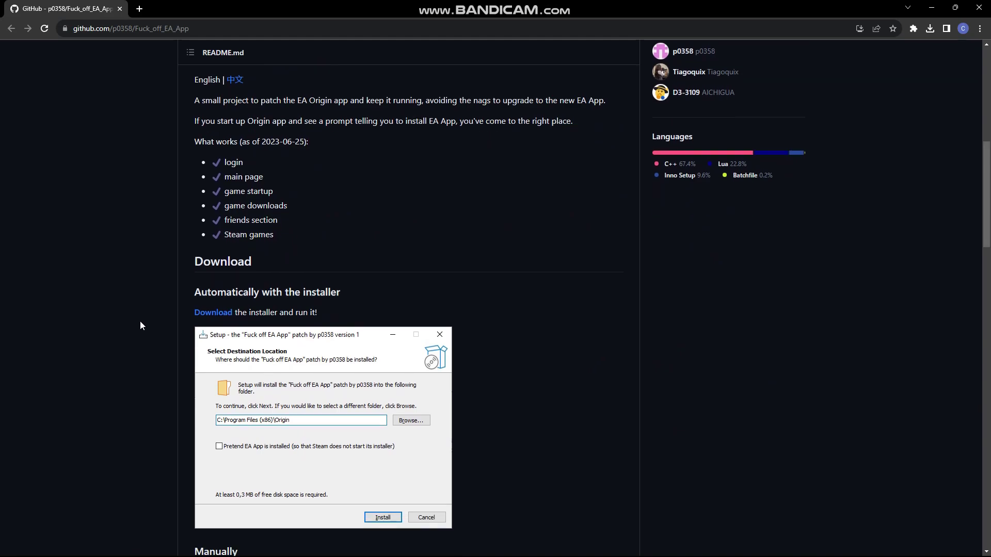
pyautogui.scroll(-2, 140, 326)
pyautogui.click(222, 200)
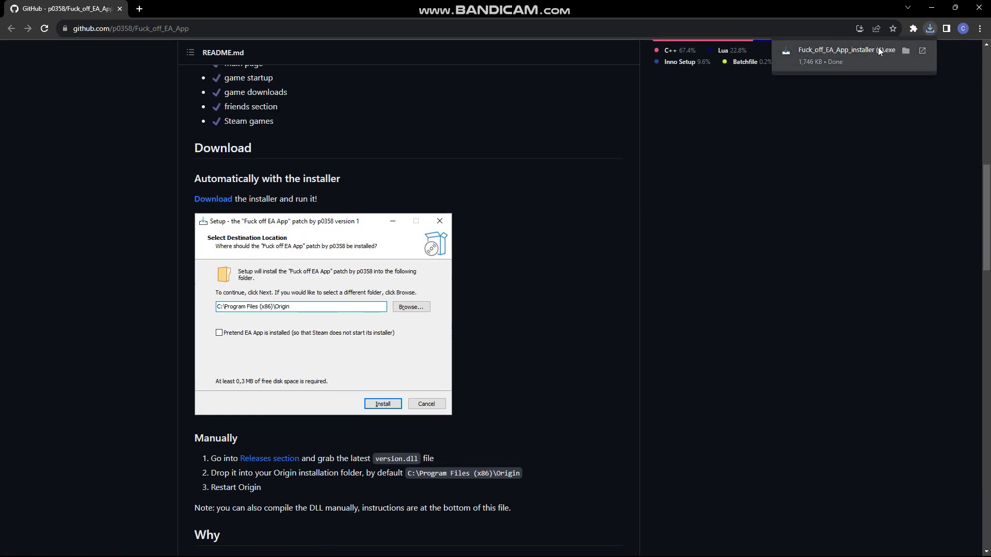
pyautogui.click(923, 52)
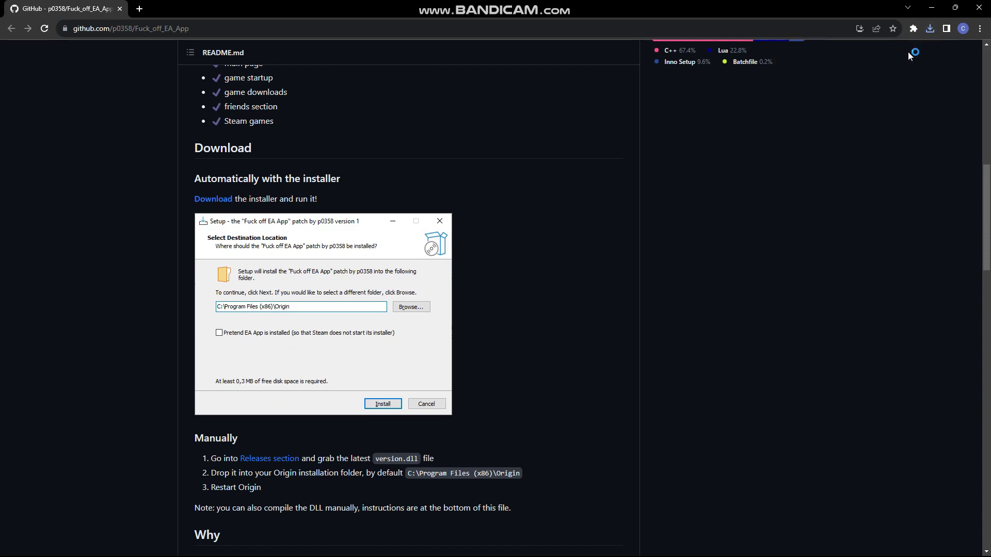
pyautogui.click(983, 7)
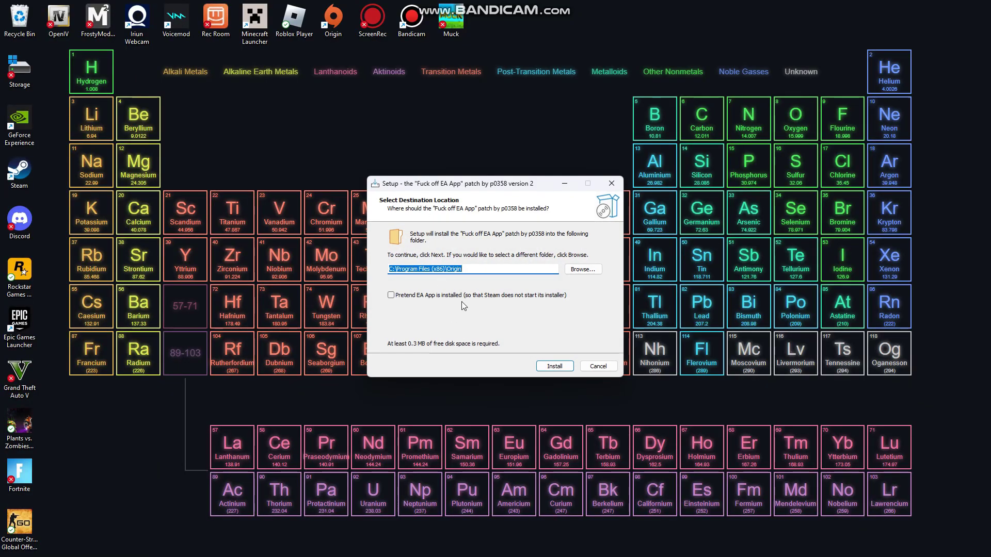
# - Enable 'Pretend EA App is installed' and install the patch into C:\Program Files (x86)\Origin
pyautogui.click(401, 298)
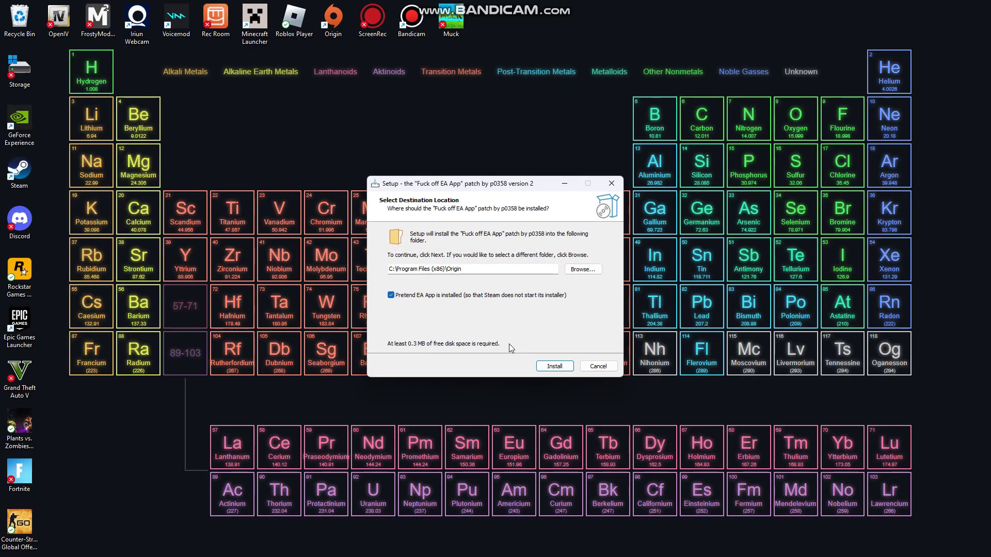
pyautogui.click(546, 366)
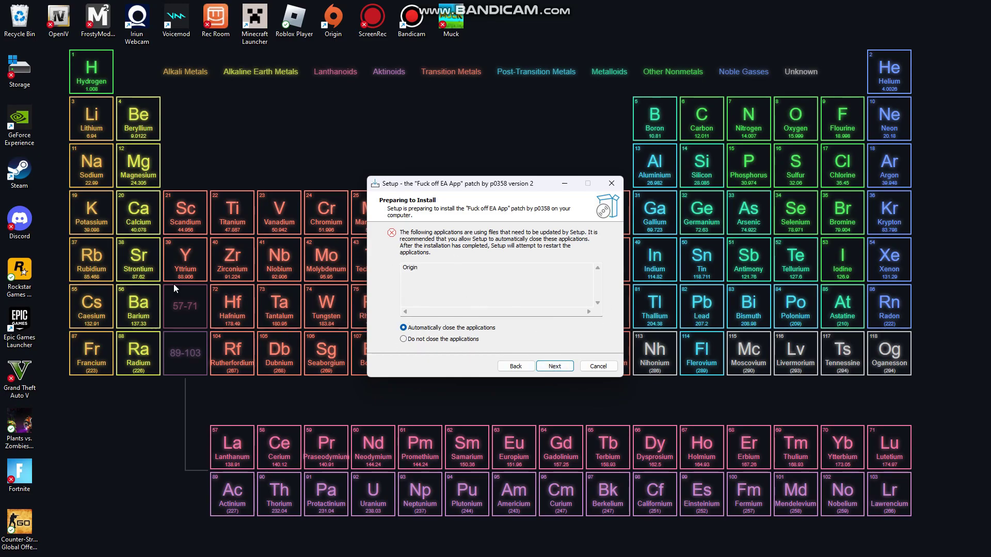
pyautogui.click(552, 366)
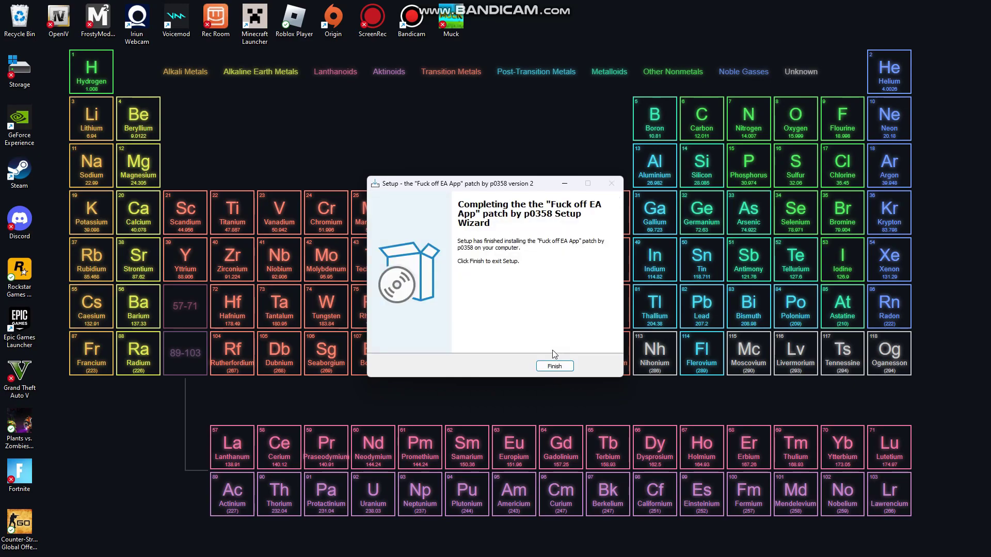
pyautogui.click(554, 367)
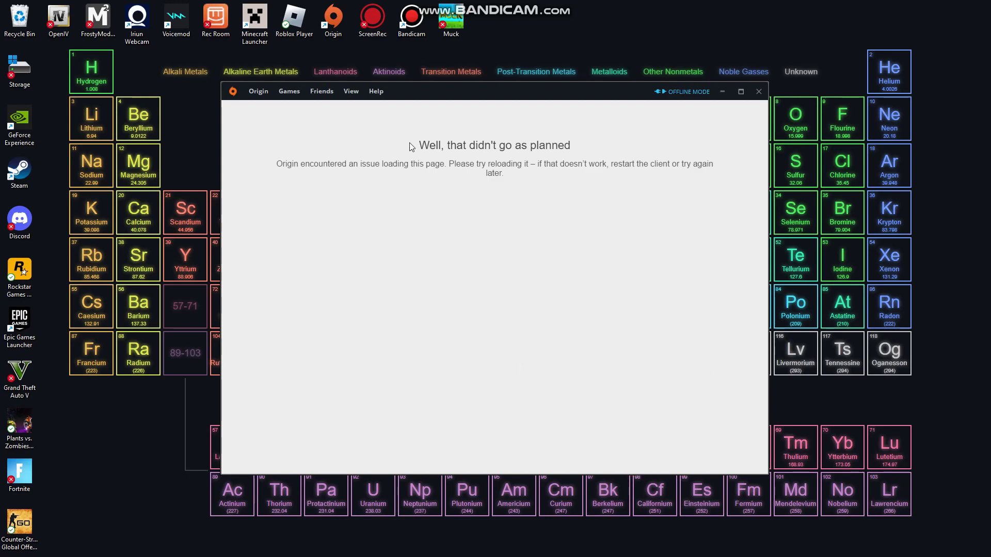
pyautogui.moveTo(419, 144); pyautogui.dragTo(469, 191)
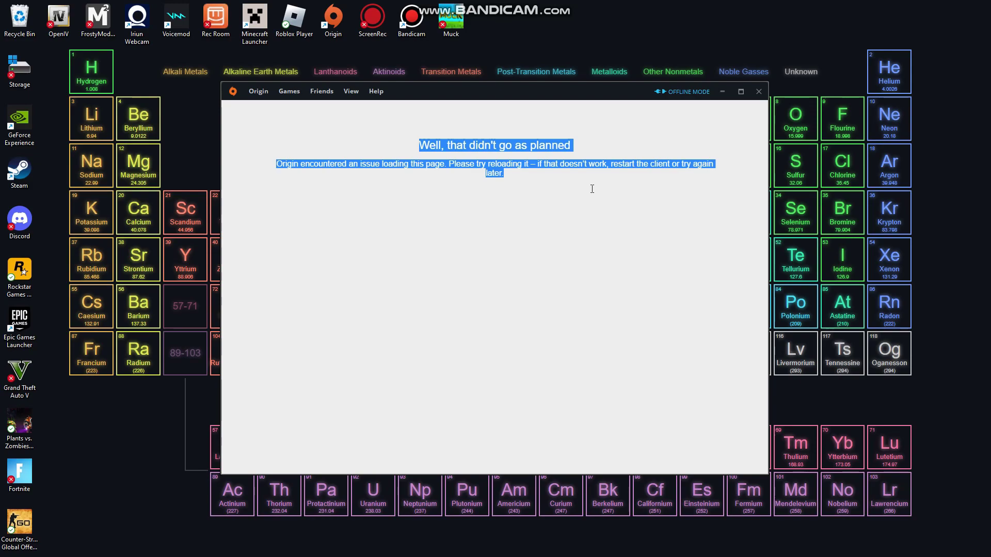
pyautogui.click(512, 160)
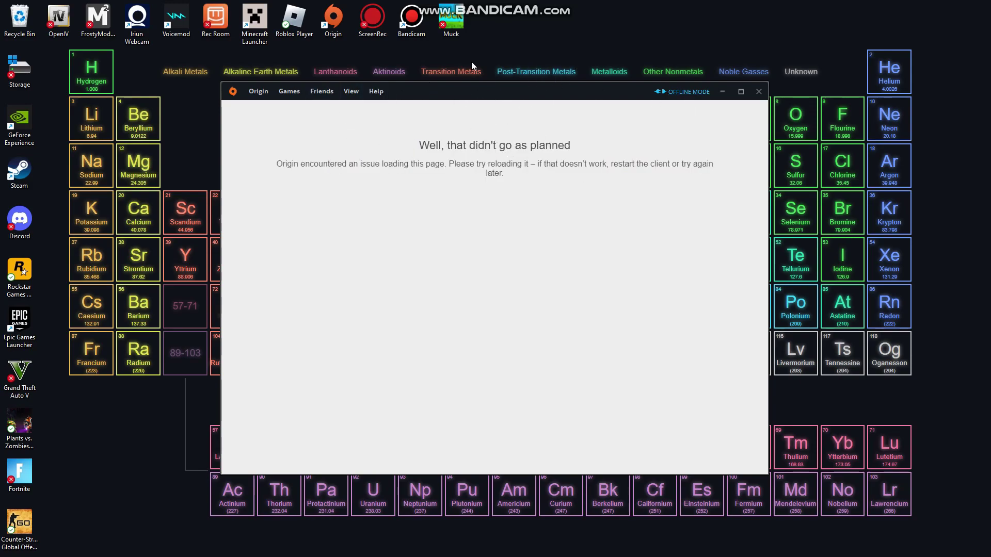
pyautogui.click(759, 91)
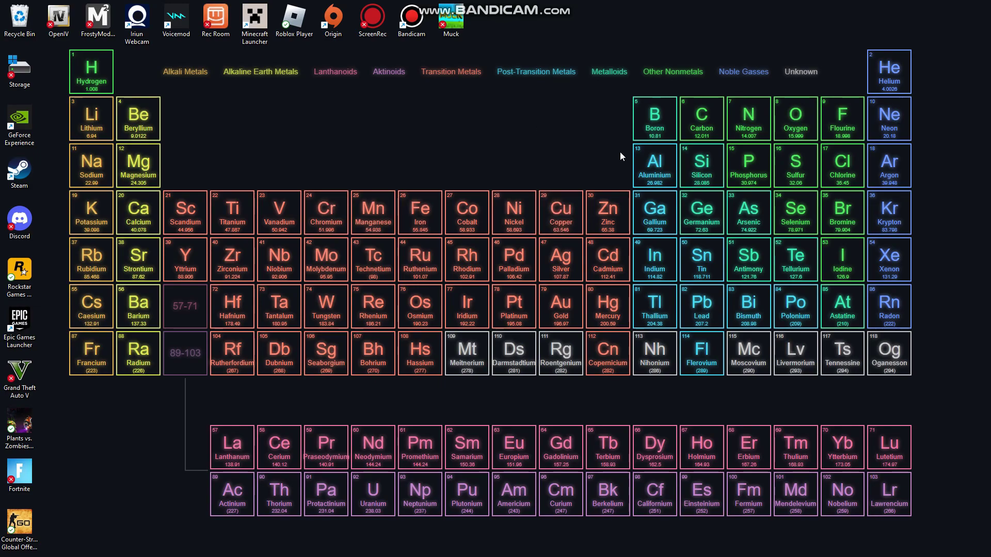
# - Browse File Explorer to the C:\Program Files (x86)\Origin folder
pyautogui.click(62, 545)
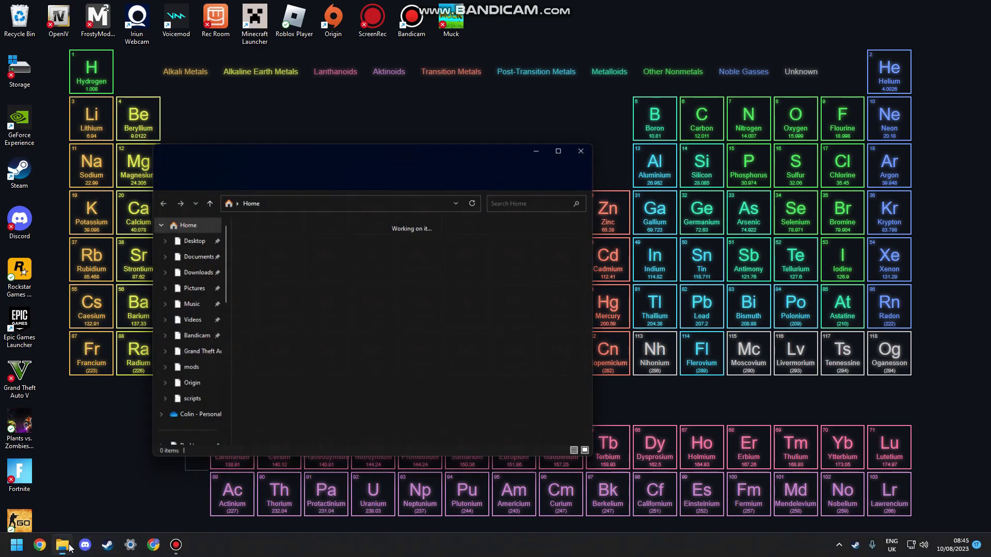
pyautogui.click(202, 389)
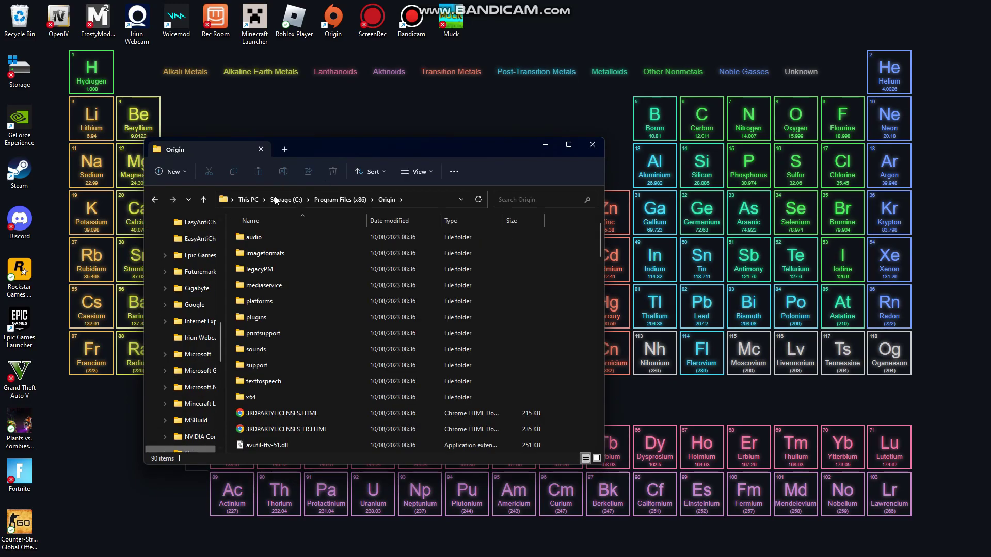
pyautogui.click(249, 201)
pyautogui.click(291, 252)
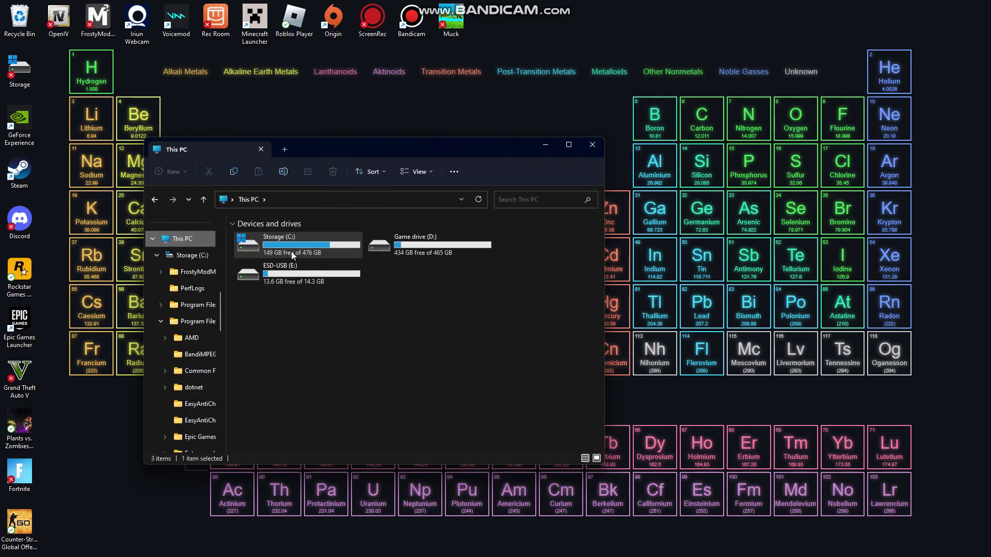
pyautogui.doubleClick(290, 249)
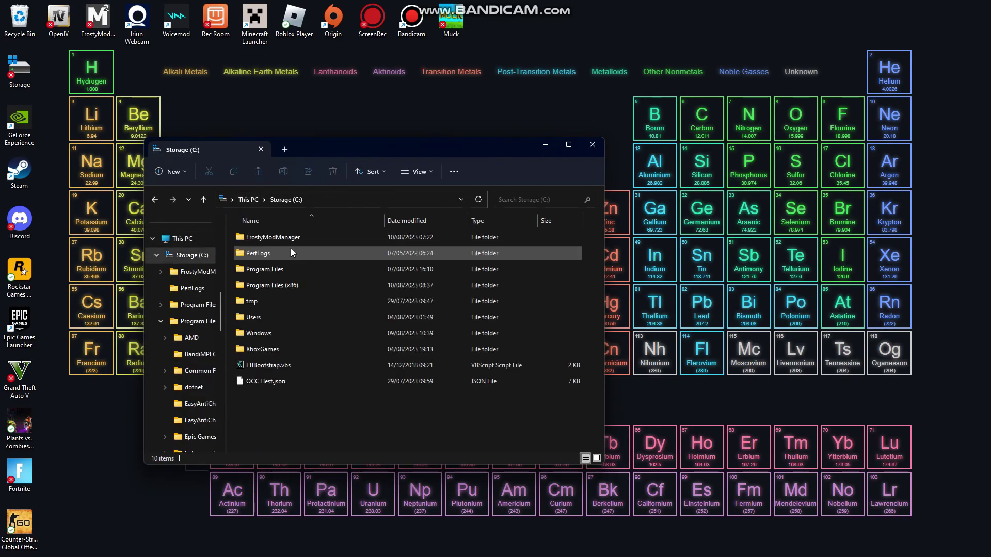
pyautogui.doubleClick(283, 285)
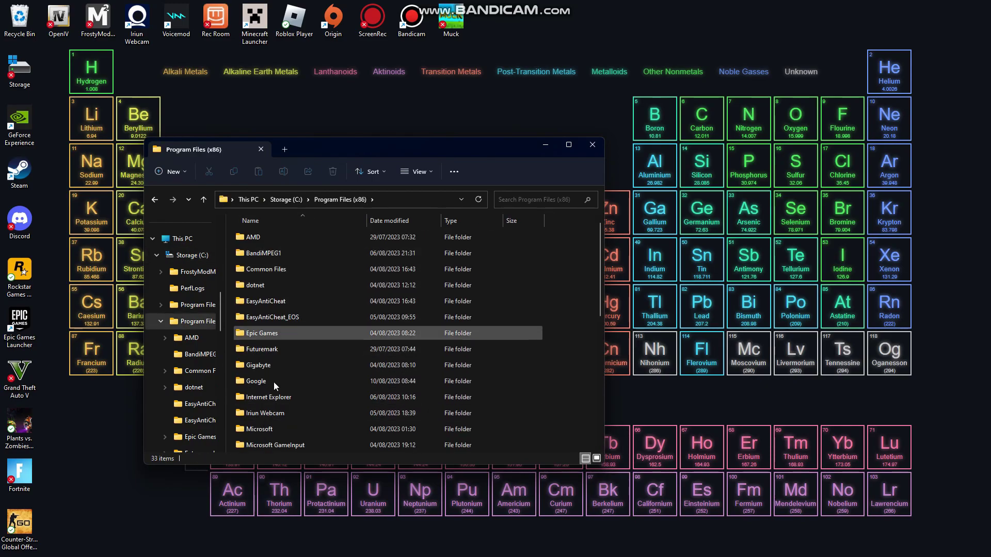
pyautogui.scroll(-3, 305, 365)
pyautogui.click(271, 401)
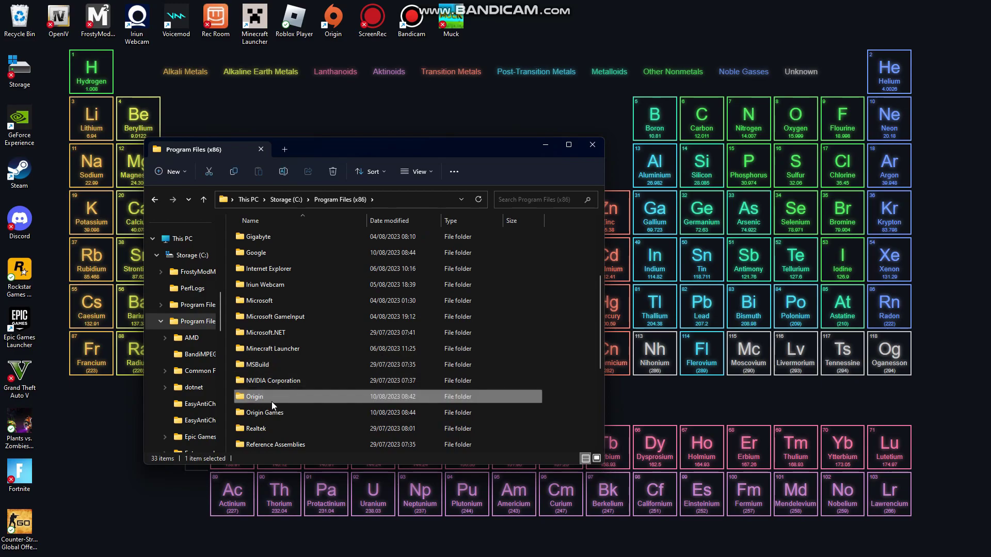
pyautogui.doubleClick(271, 402)
# - Dismiss the Discord notification, then select EACore.ini and bring up its context menu
pyautogui.scroll(-3, 261, 323)
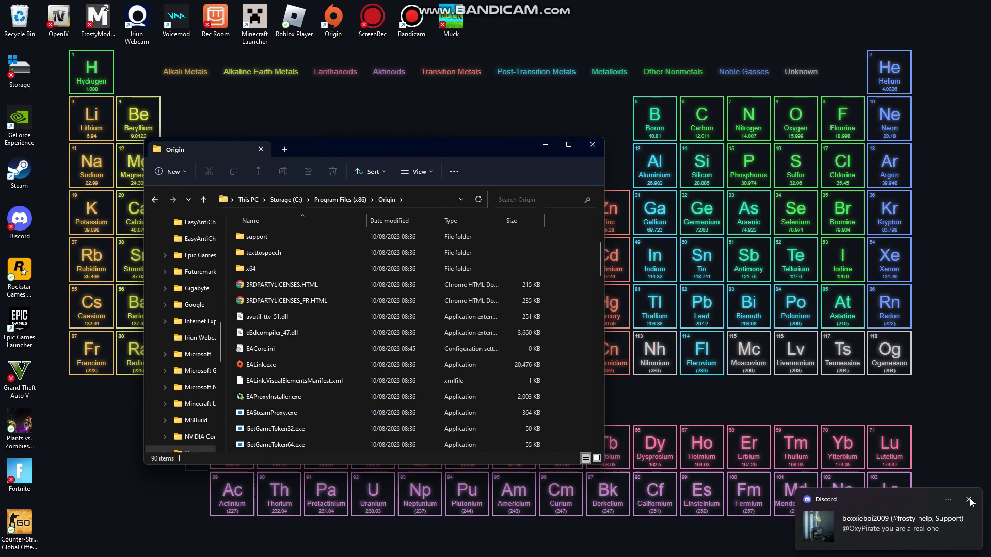
pyautogui.click(969, 499)
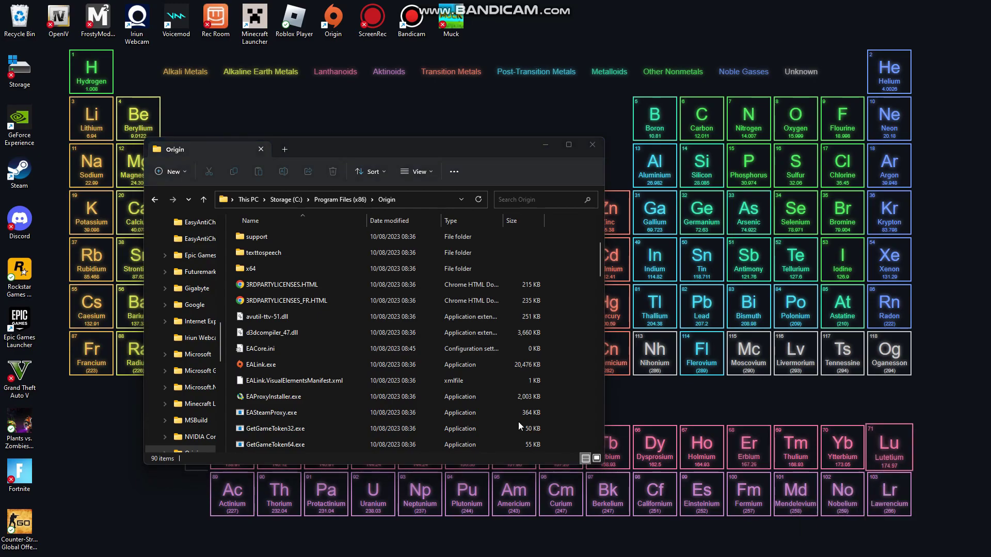
pyautogui.click(262, 351)
pyautogui.rightClick(264, 352)
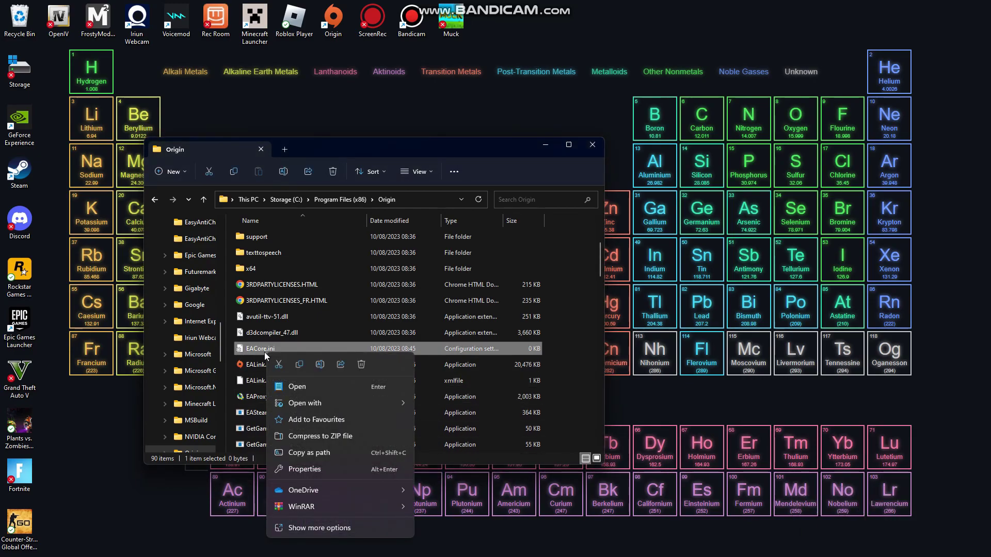
# - Paste [Bootstrap] and EnableUpdating=false into EACore.ini in Notepad, save, and close it
pyautogui.click(303, 386)
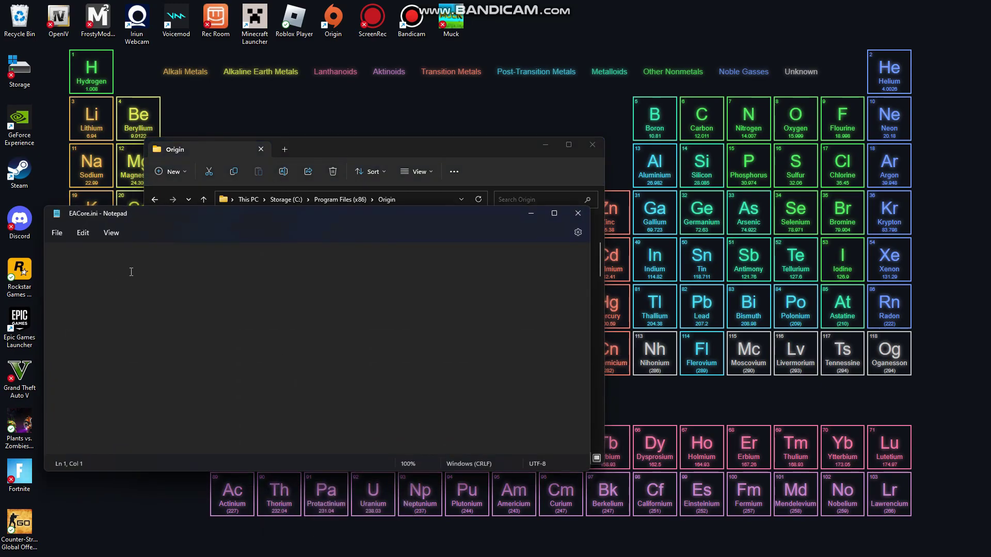
pyautogui.write('[Bootstrap] EnableUpdating=false')
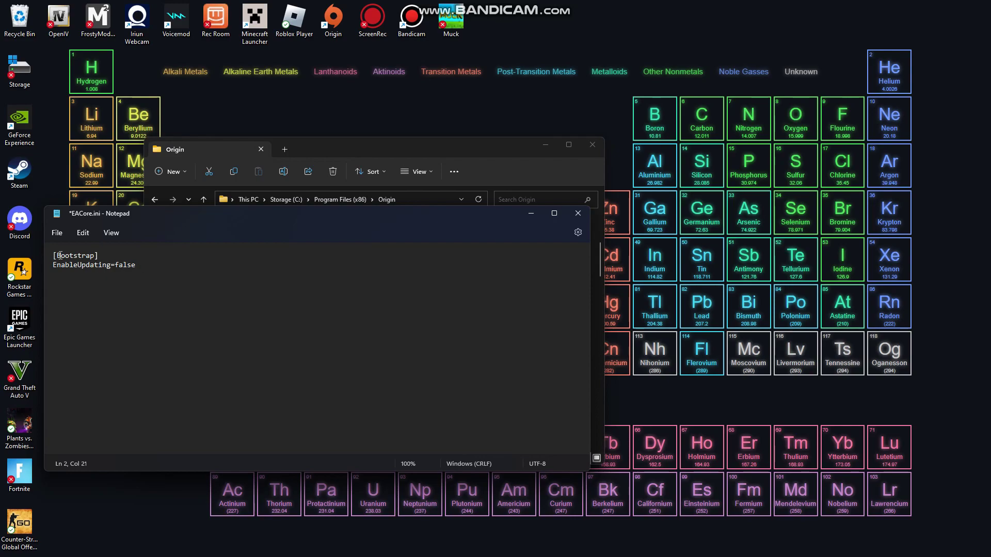
pyautogui.click(57, 233)
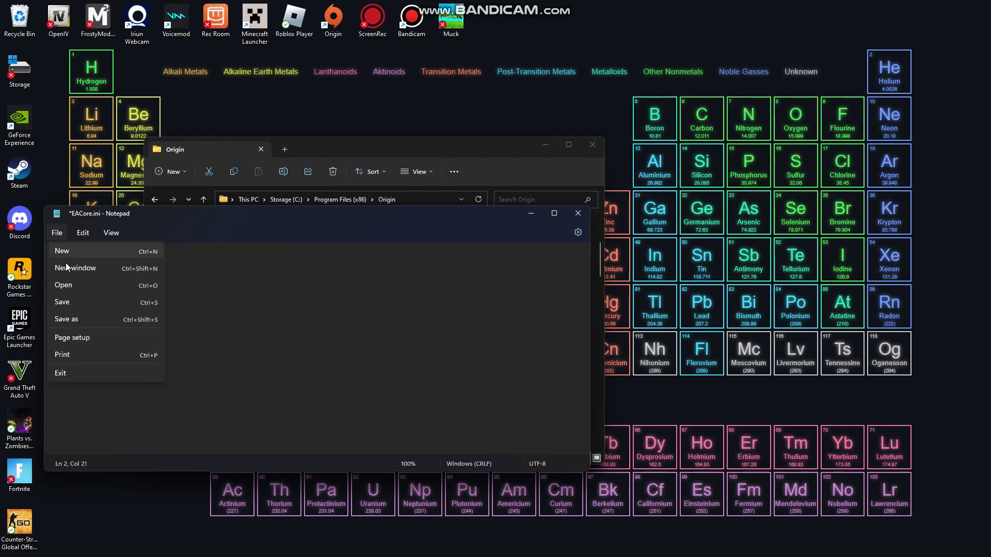
pyautogui.click(76, 302)
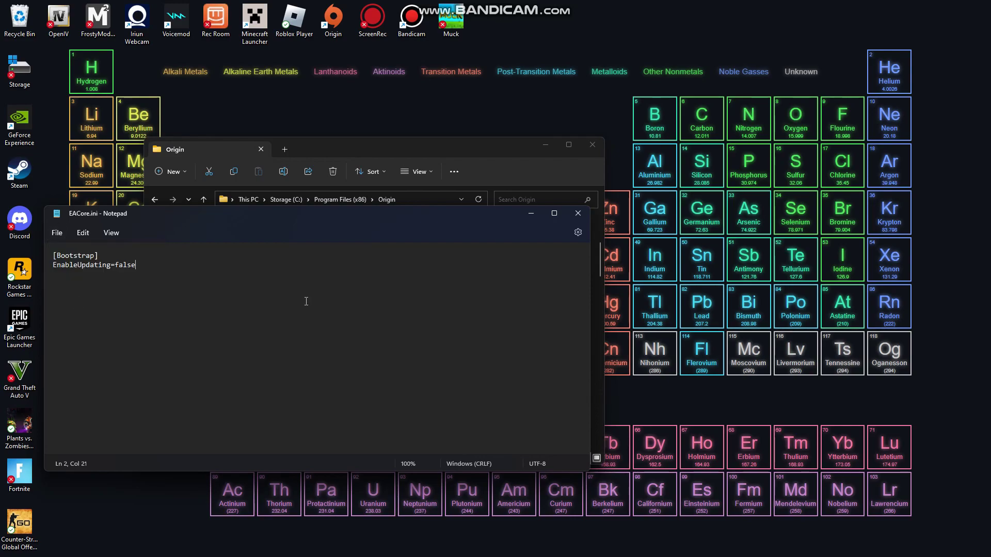
pyautogui.click(578, 213)
pyautogui.click(603, 135)
# - Close the Origin folder window and quit Origin from its system tray icon
pyautogui.click(592, 145)
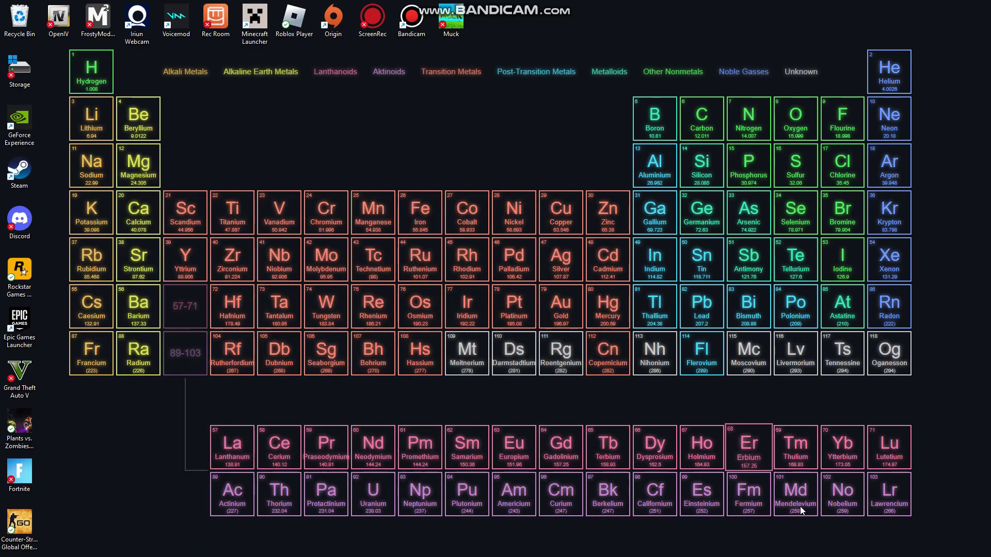
pyautogui.click(839, 546)
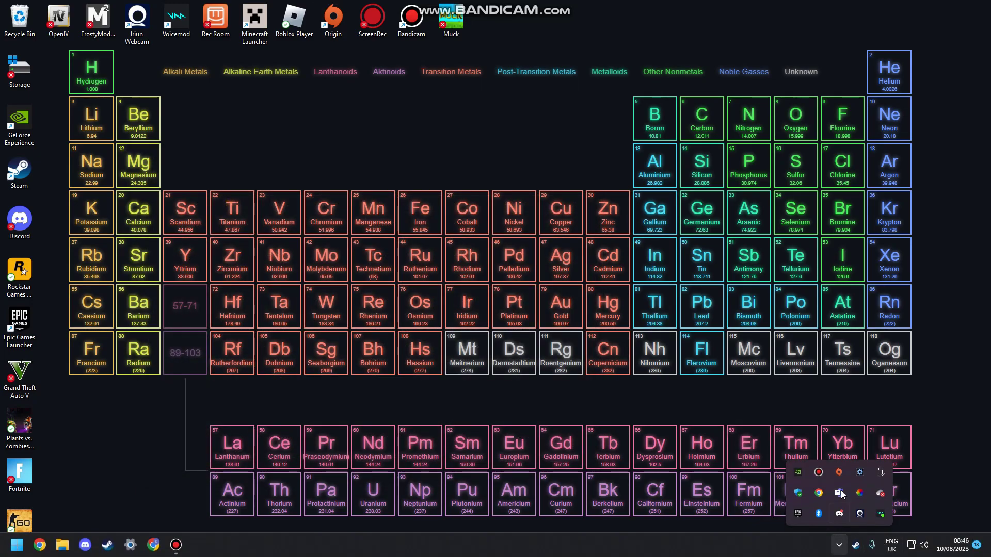
pyautogui.rightClick(841, 473)
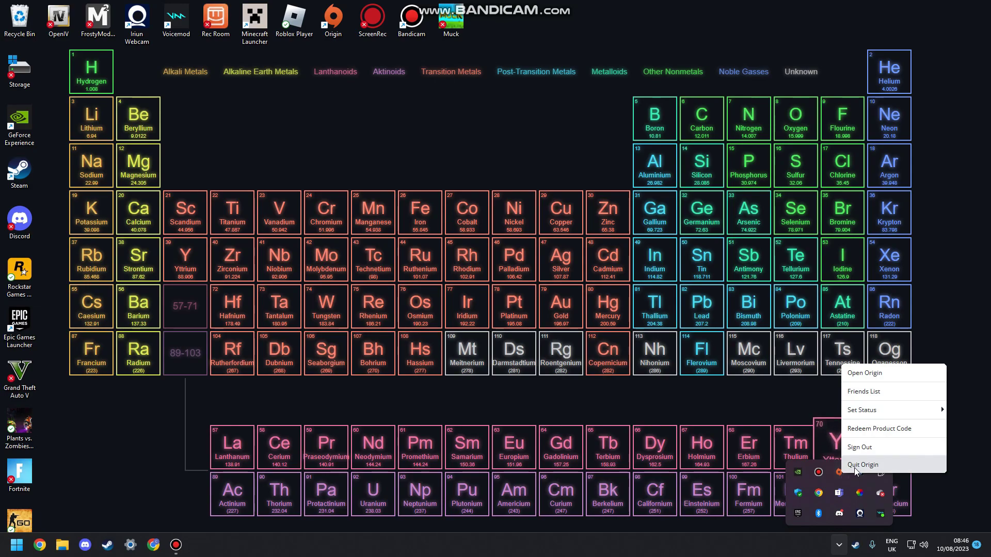
pyautogui.click(856, 465)
pyautogui.click(385, 139)
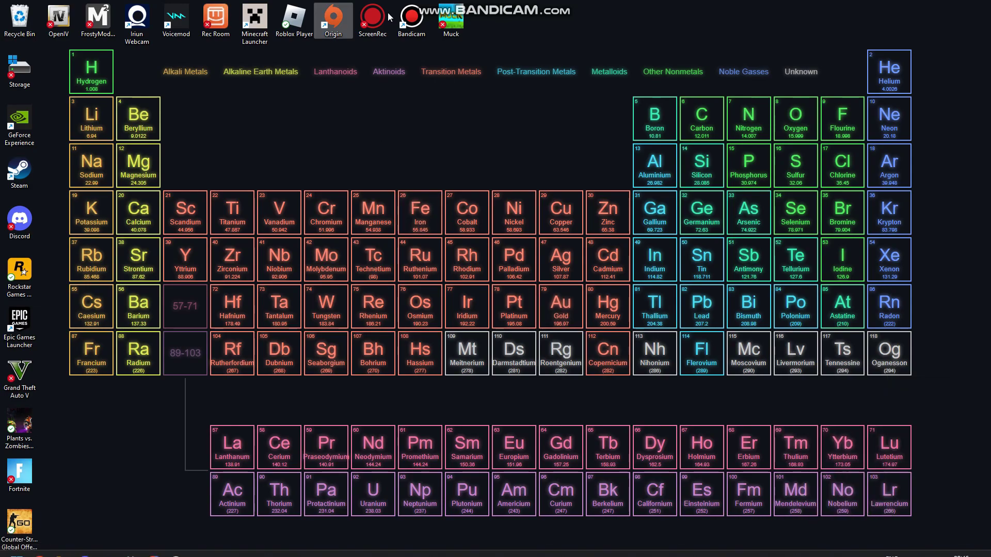
# - Relaunch Origin, keep United Kingdom as home store, and show My Game Library
pyautogui.doubleClick(345, 18)
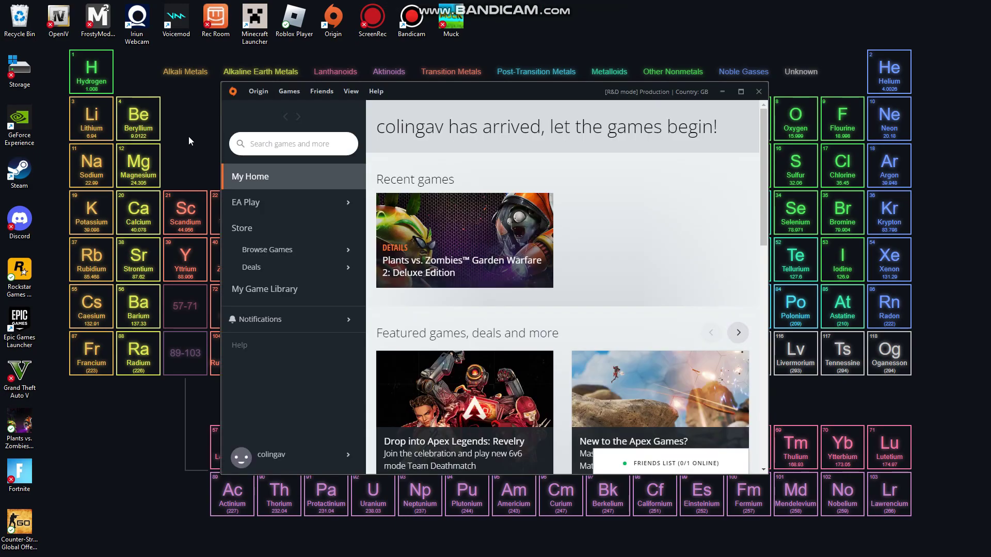
pyautogui.moveTo(368, 247)
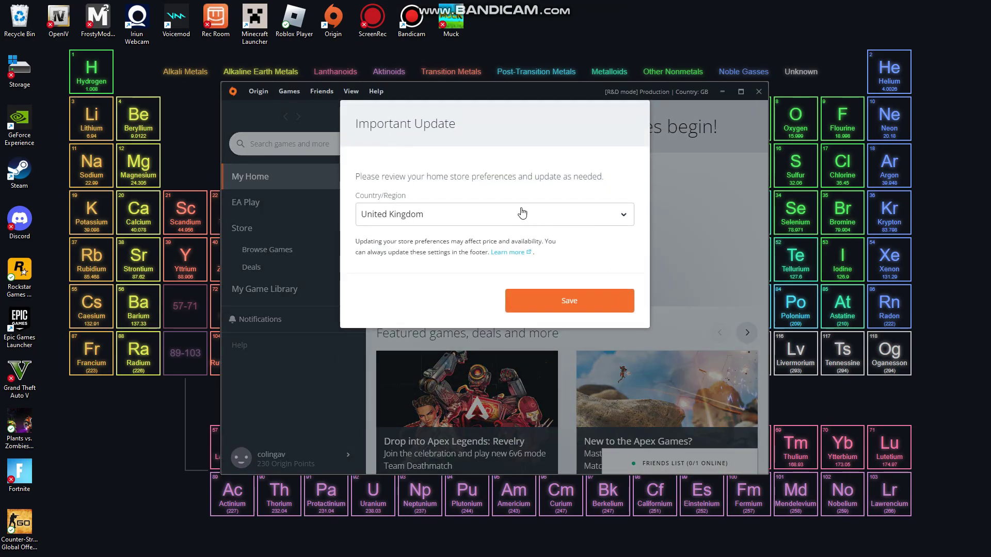
pyautogui.click(566, 305)
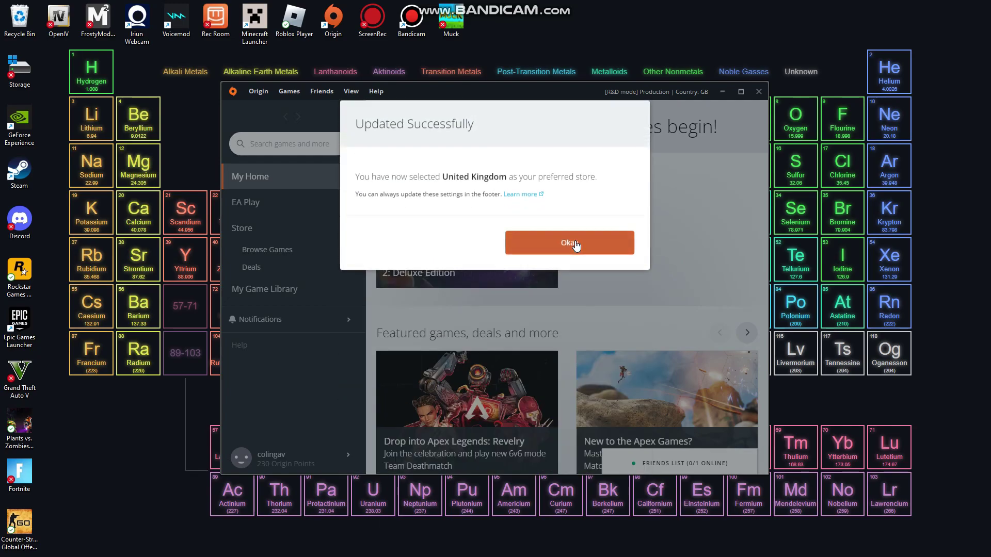
pyautogui.click(574, 244)
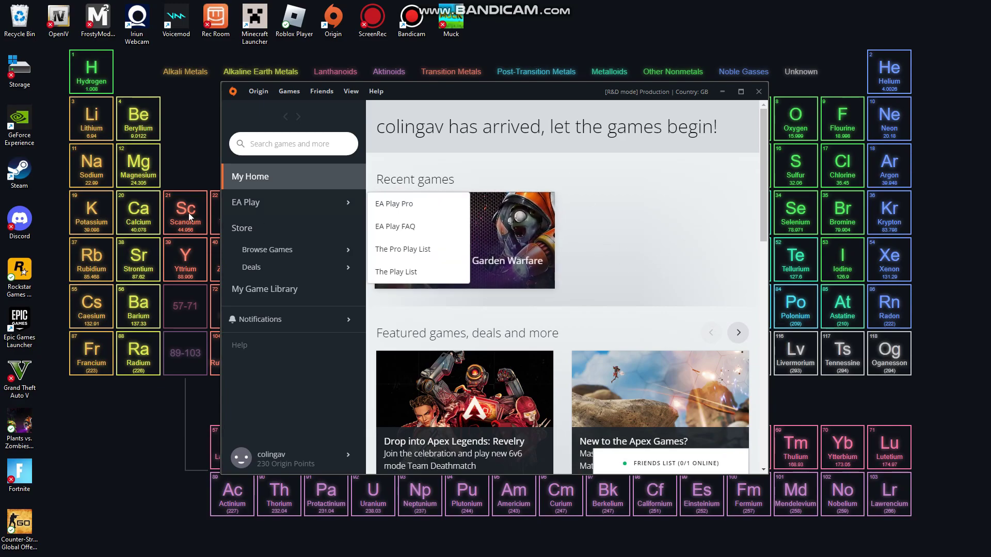
pyautogui.scroll(-2, 371, 149)
pyautogui.moveTo(346, 274)
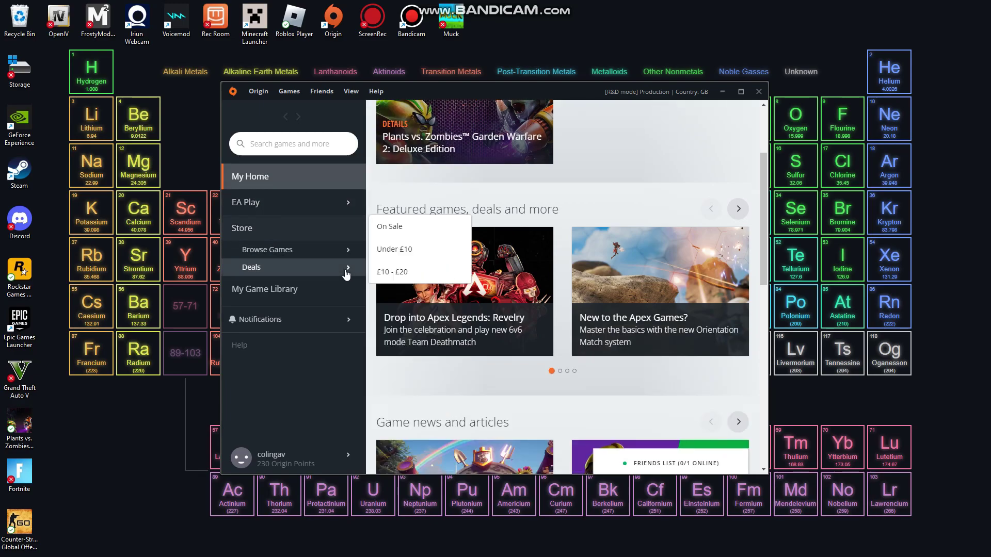
pyautogui.click(284, 288)
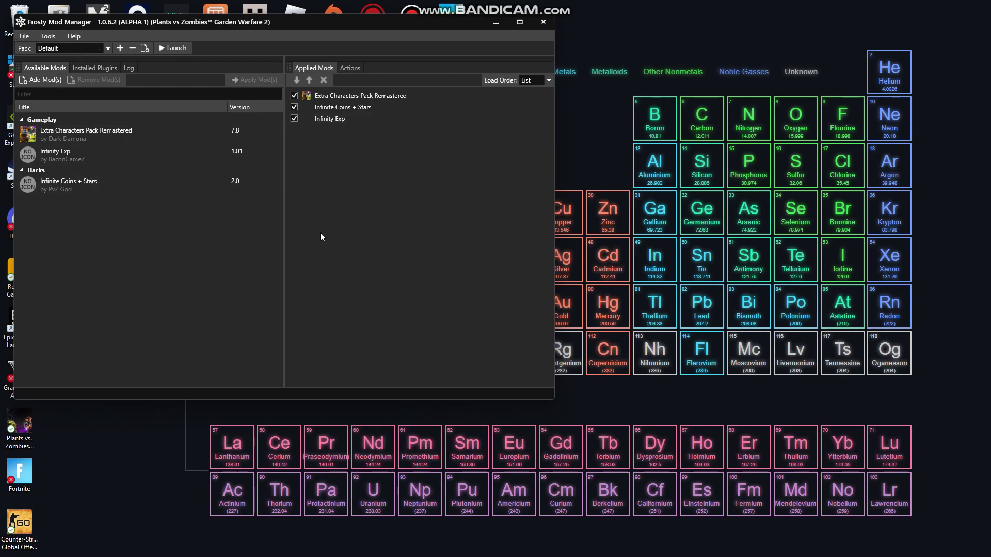
# - Launch Garden Warfare 2 from Frosty Mod Manager with the three mods applied
pyautogui.click(178, 48)
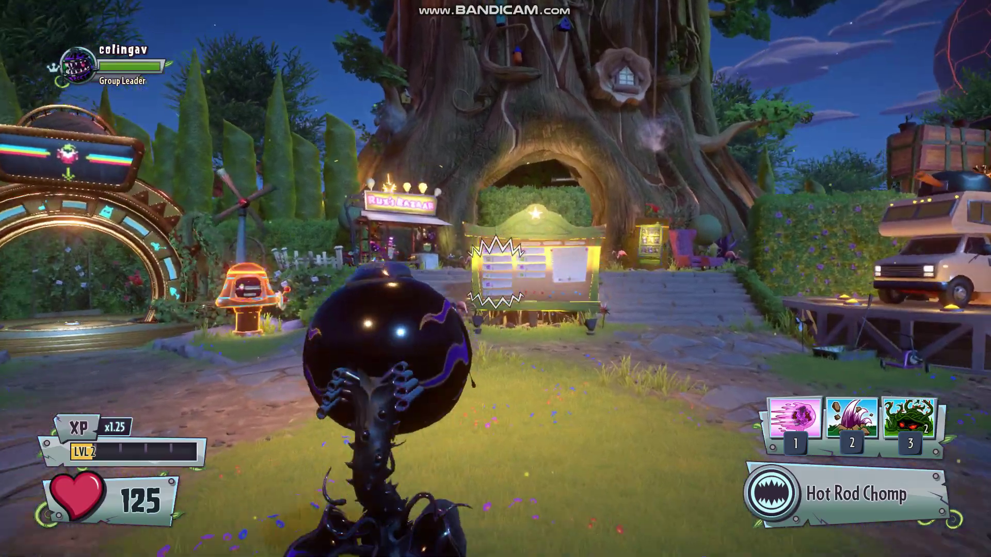
# - Walk to the costume booth, enter Character Select, and scroll through the added characters
pyautogui.press('w')
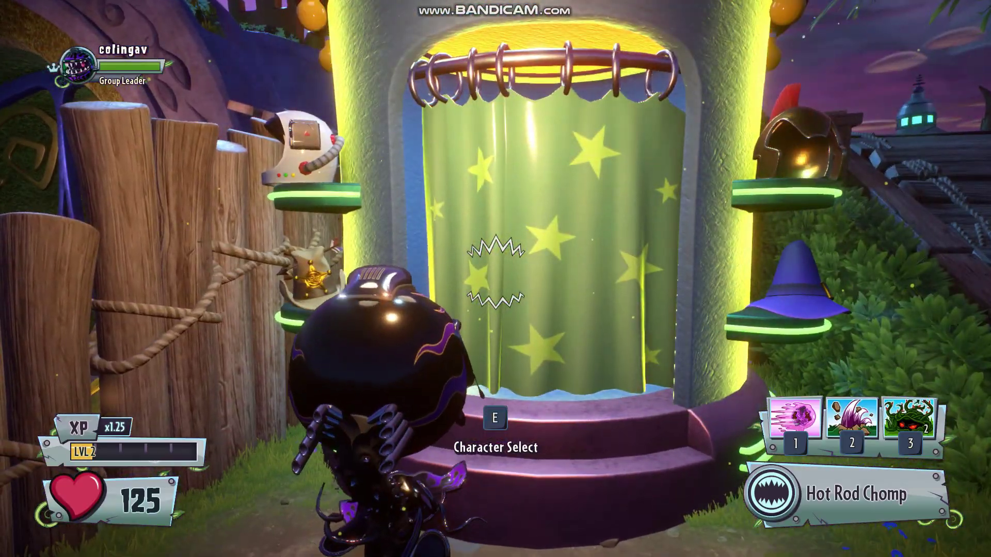
pyautogui.press('e')
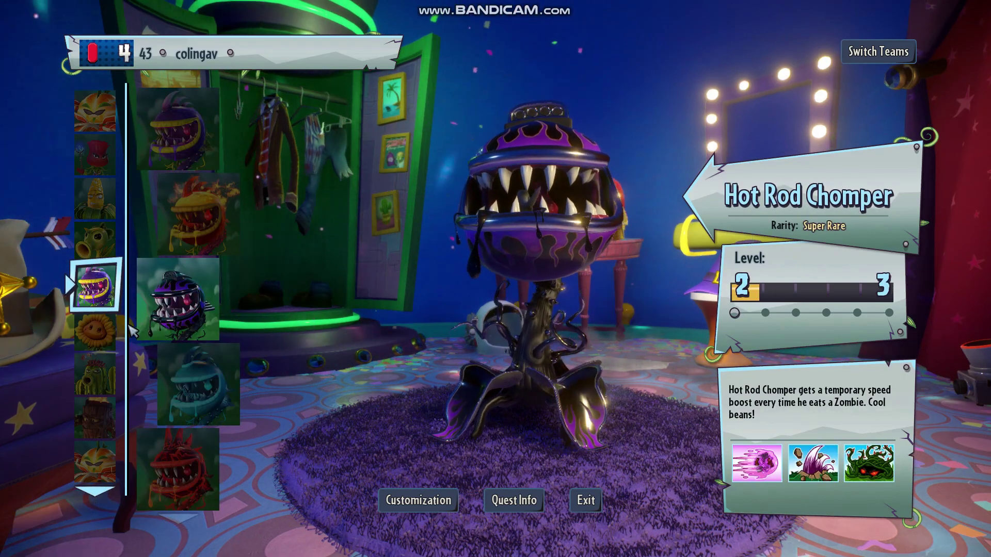
pyautogui.scroll(-4, 104, 336)
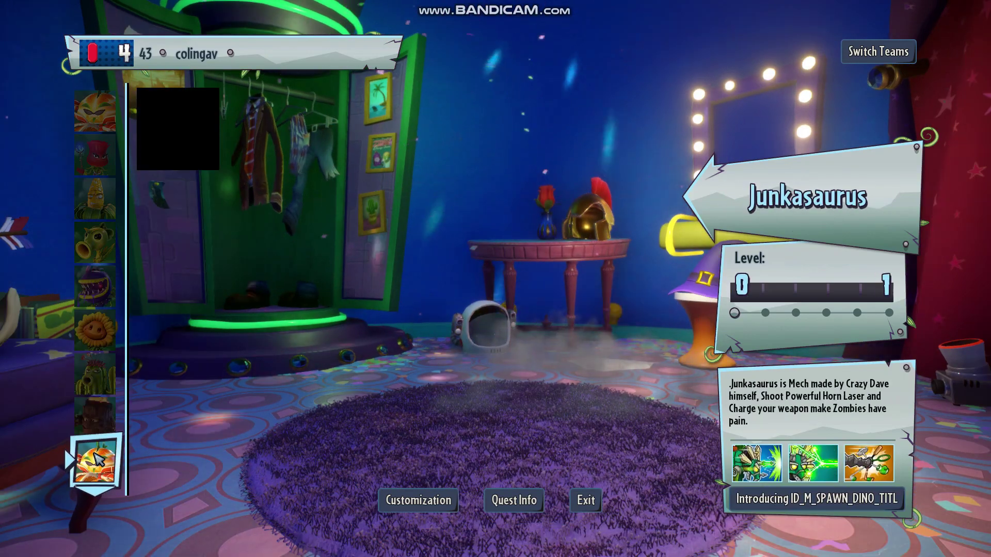
pyautogui.scroll(-2, 97, 459)
pyautogui.scroll(-6, 96, 459)
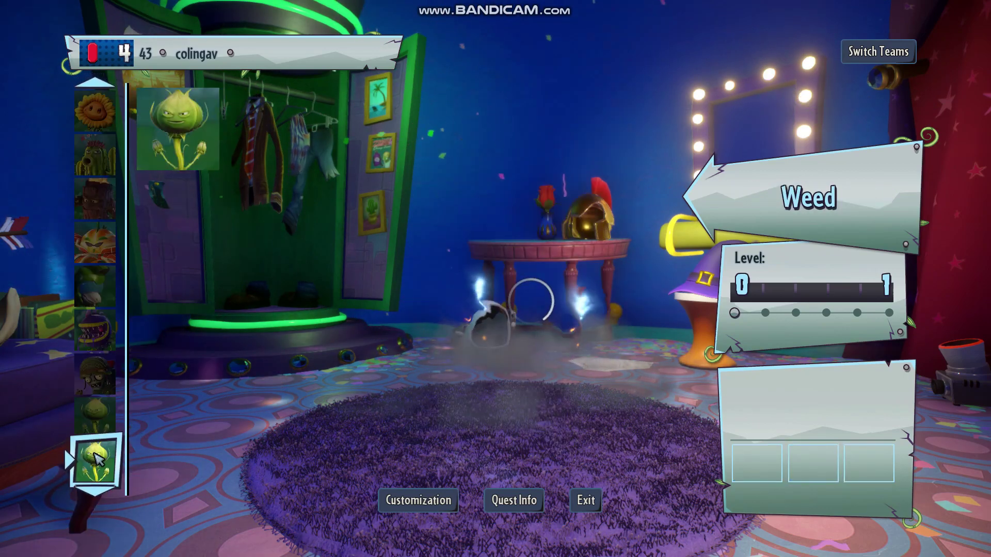
# - As Giga Torchwood, ready Big Shot, fire two flame blasts, and walk forward
pyautogui.scroll(-2, 97, 460)
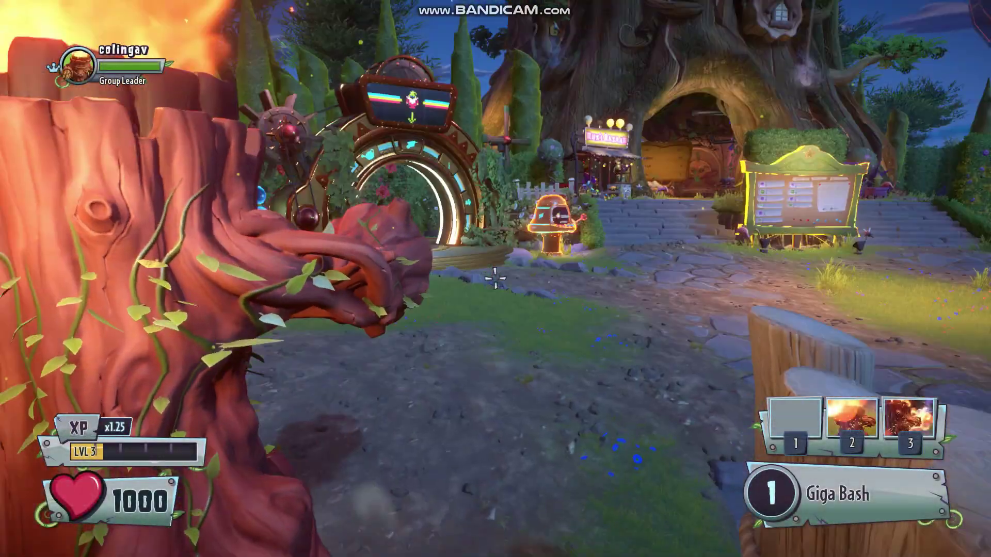
pyautogui.press('2')
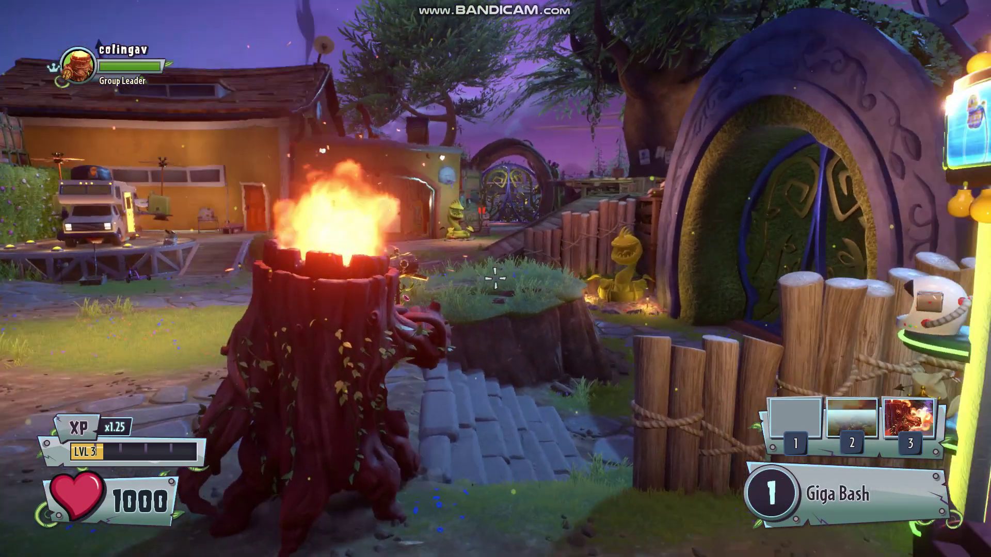
pyautogui.press('2')
pyautogui.click(495, 278)
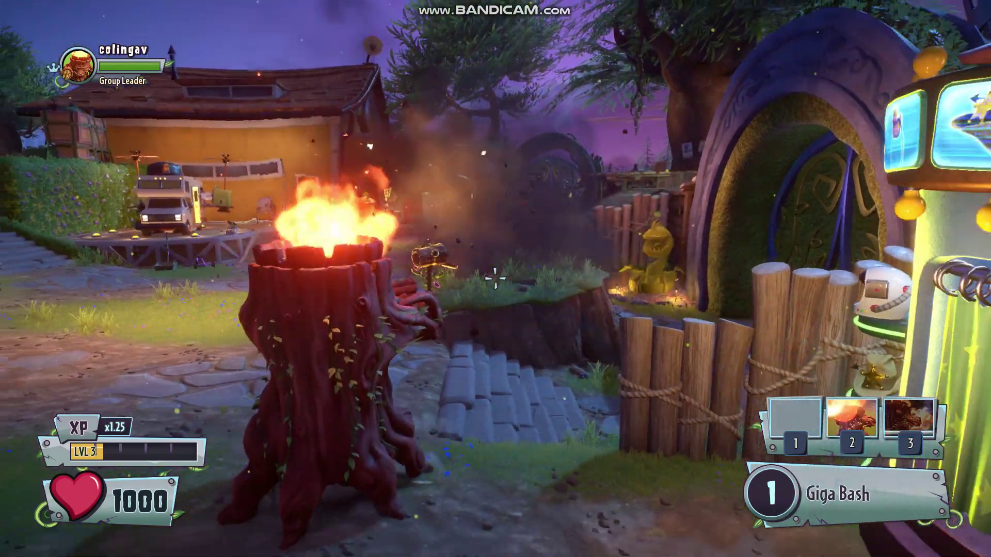
pyautogui.click(496, 279)
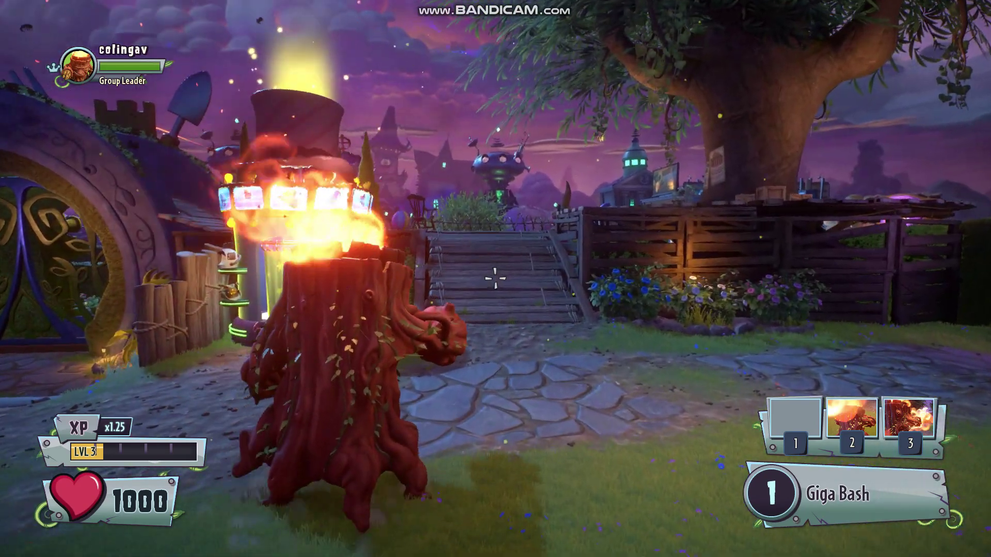
pyautogui.press('w')
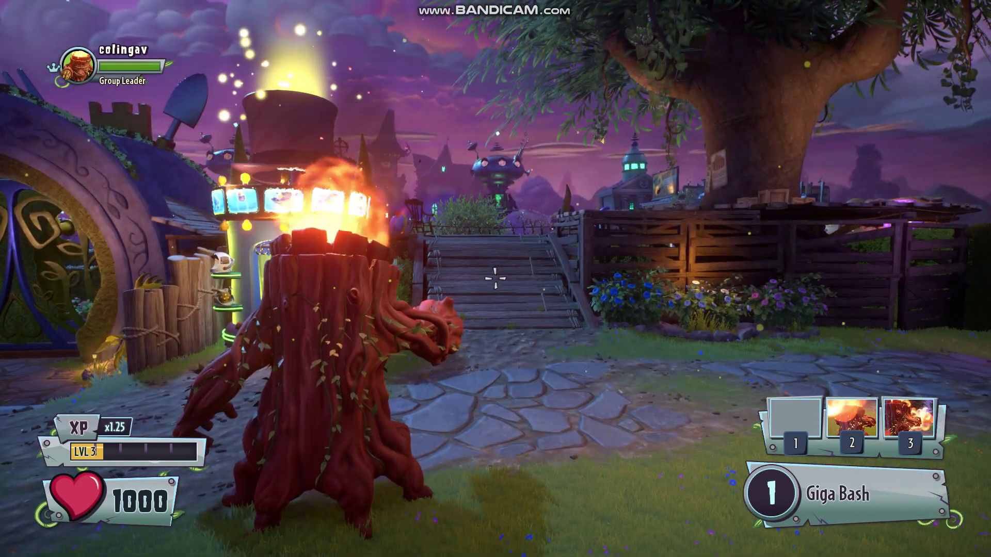